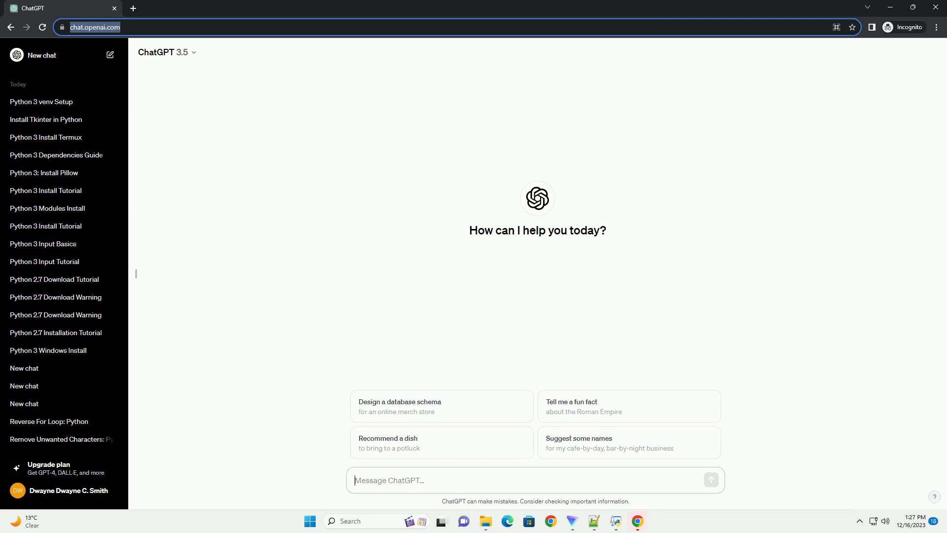
text(write an informative tutorial about python 3 install windows with code example)
Send ChatGPT the prompt requesting a Python 3 Windows installation tutorial with code examples
key(Return)
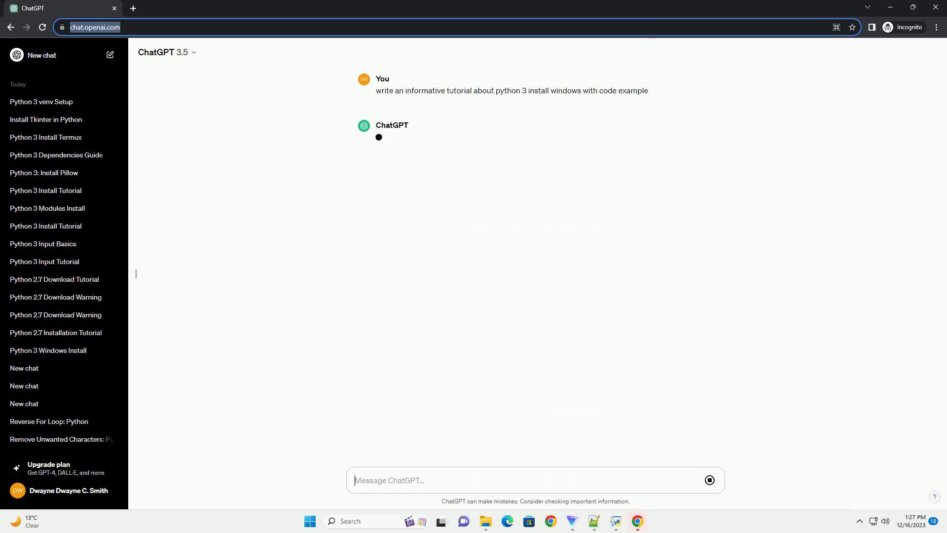